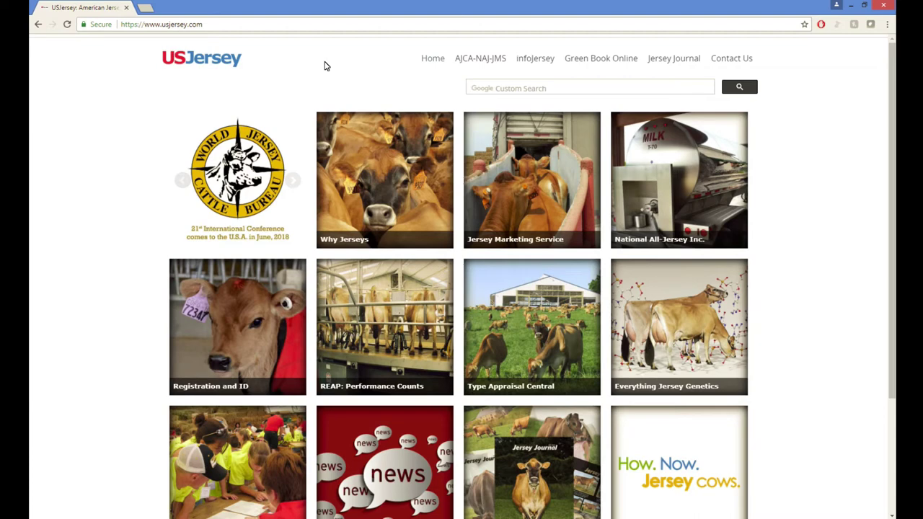
Go to the website dairy.aae.wisc.edu.
click(264, 24)
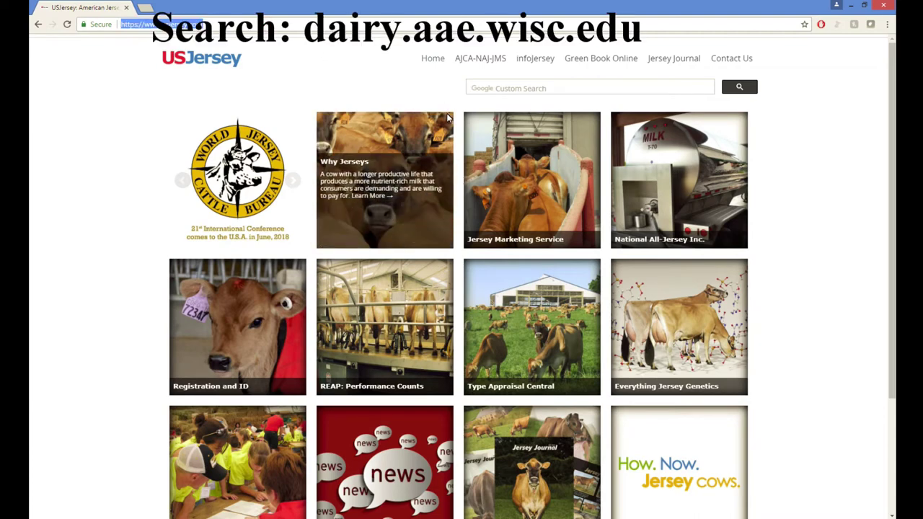
text(dairy.)
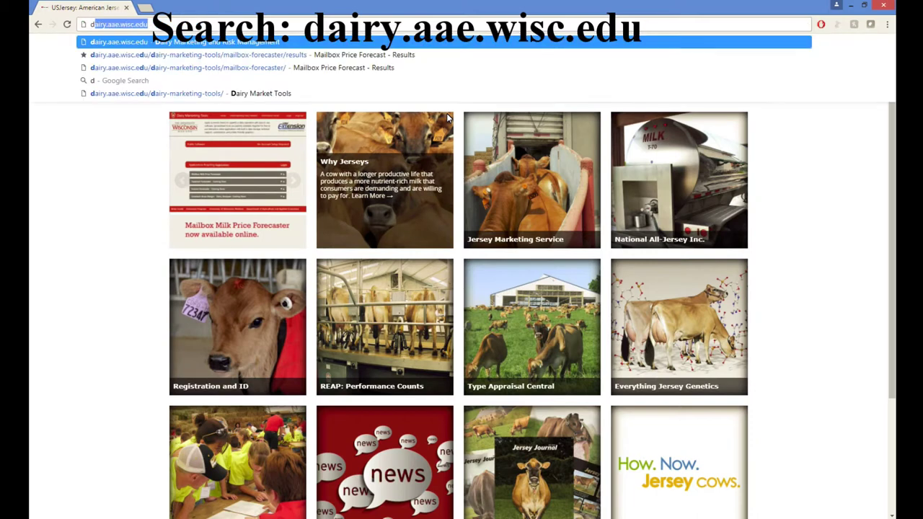
text(a)
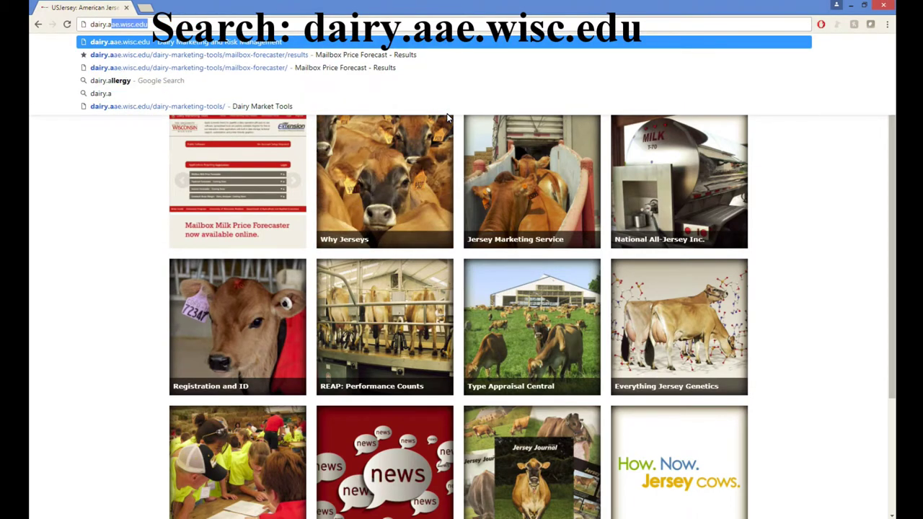
text(ae.wis)
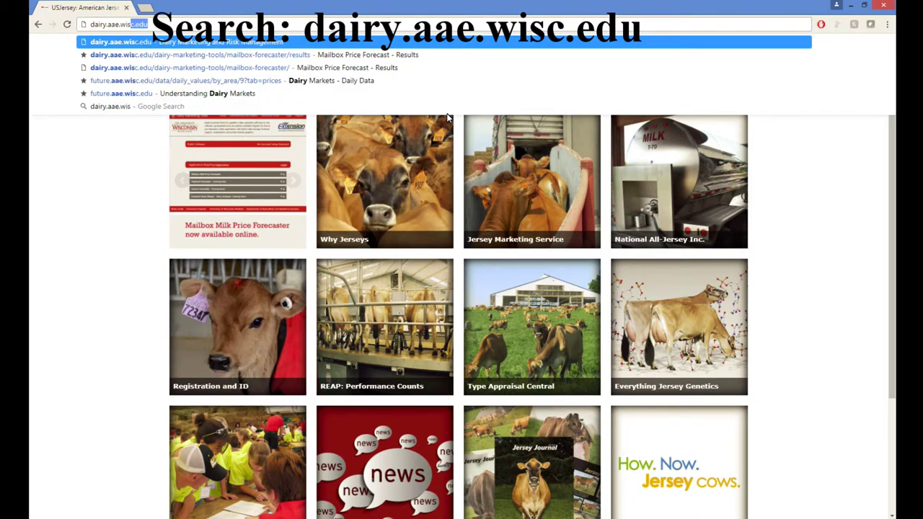
text(c.edu)
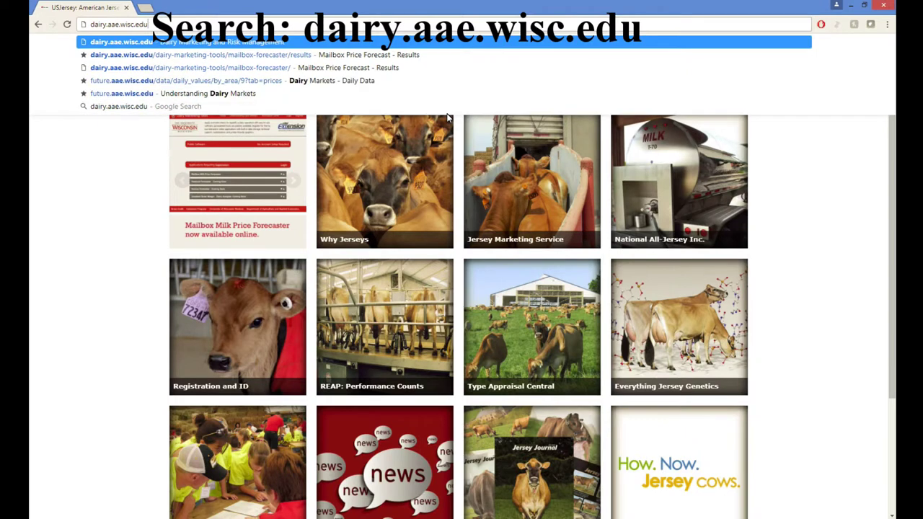
key(Return)
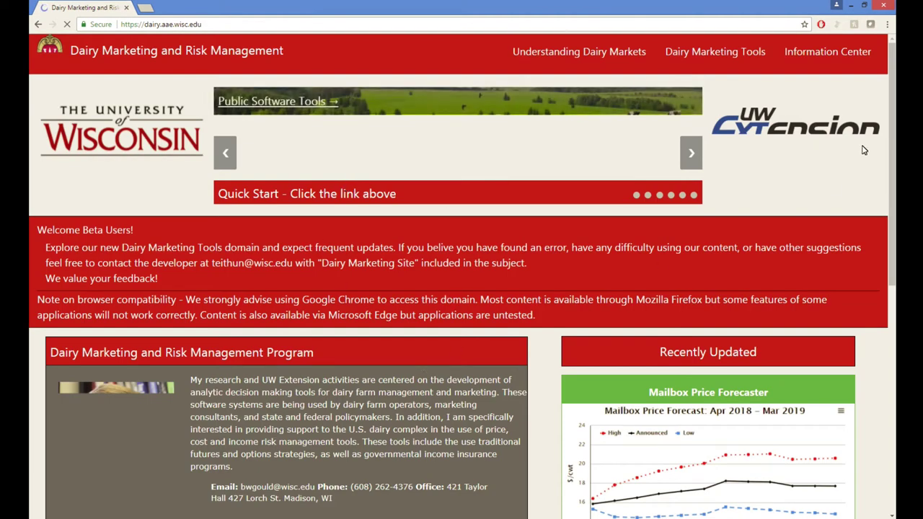
Open the Dairy Marketing Tools page from the Dairy Marketing and Risk Management site.
scroll(293, 304, down, 2)
scroll(293, 304, up, 2)
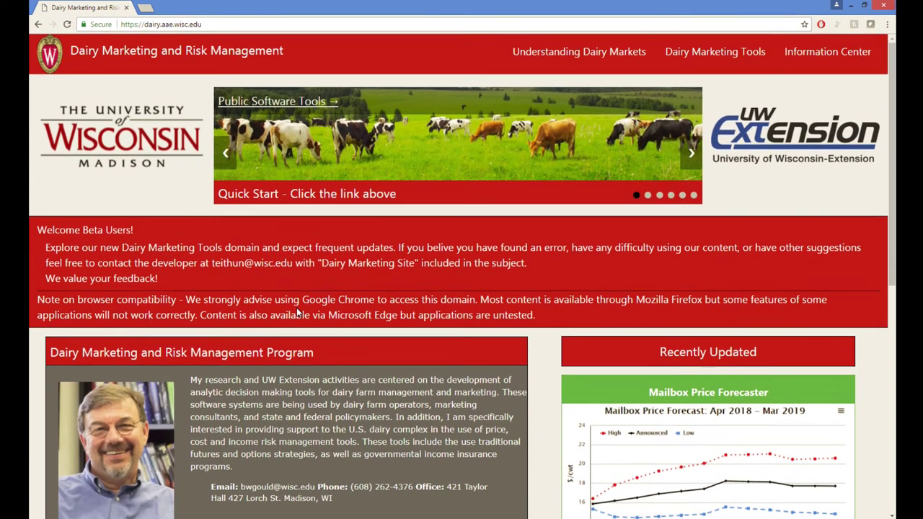
click(734, 55)
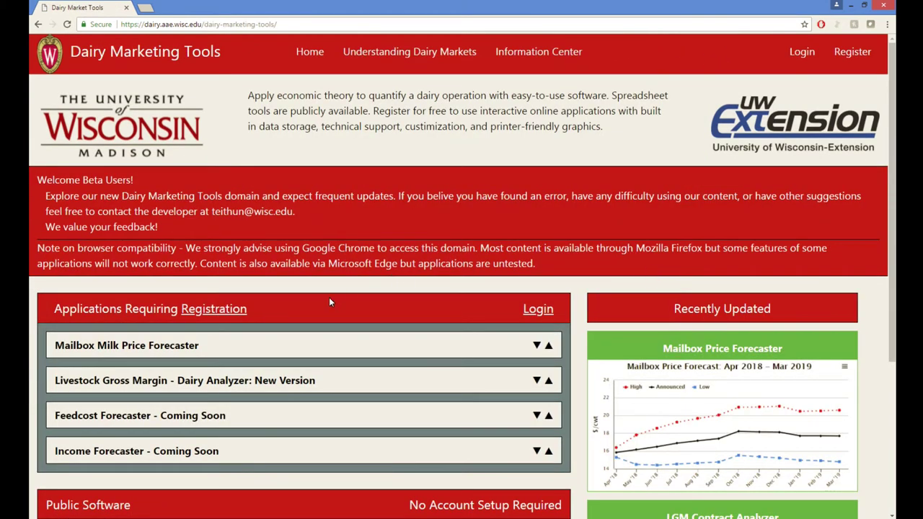
Open the registration form, examine its required and optional fields, and return to Dairy Marketing Tools.
click(213, 308)
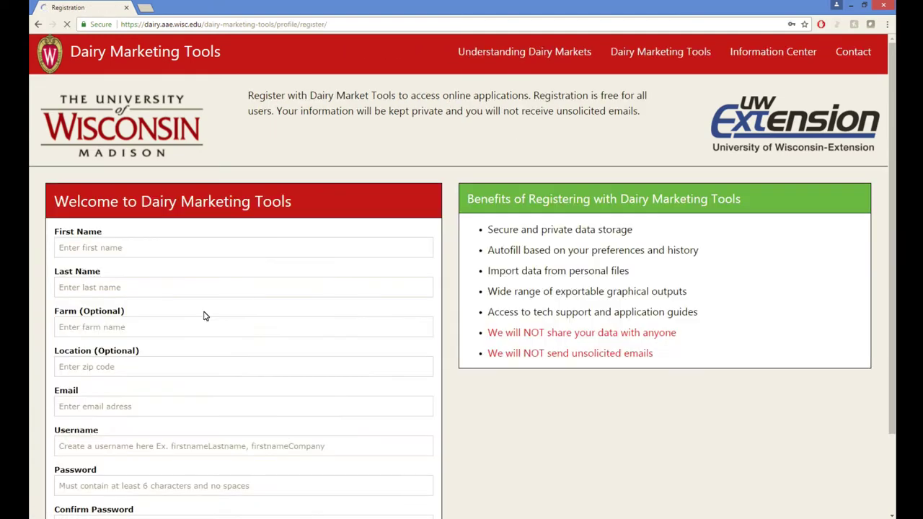
scroll(207, 289, down, 1)
scroll(94, 263, down, 1)
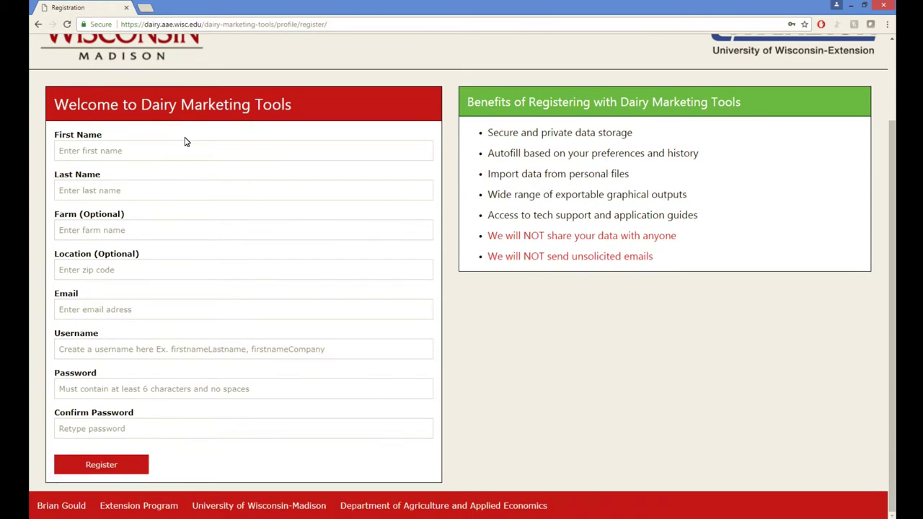
scroll(124, 158, up, 1)
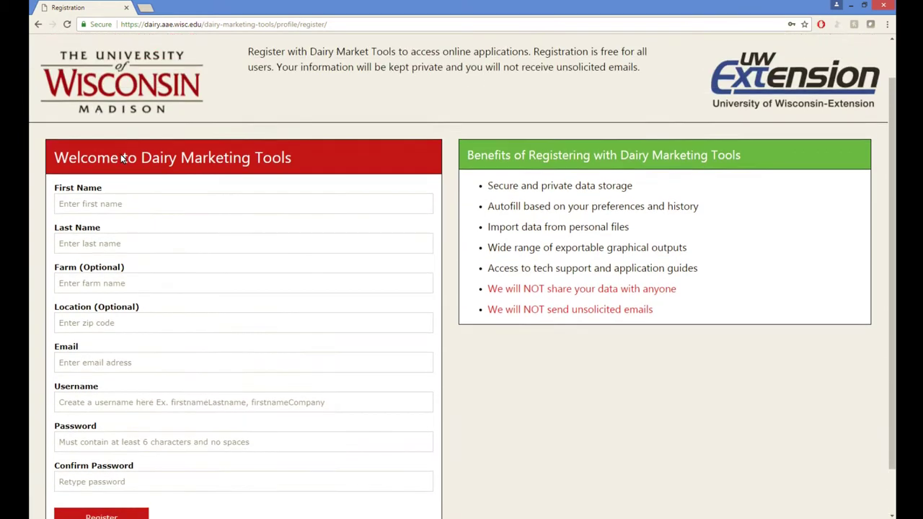
click(53, 60)
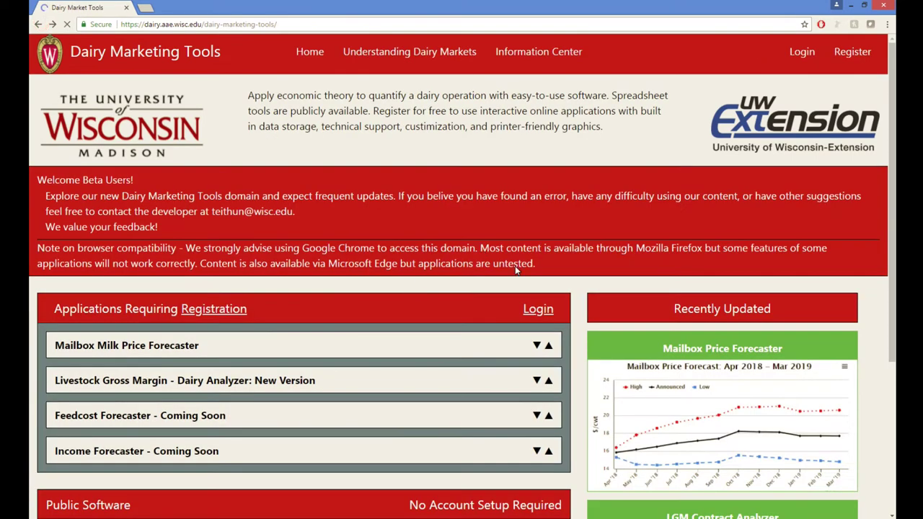
Log in to the Dairy Marketing Tools account and open the Mailbox Price Forecaster application.
click(538, 309)
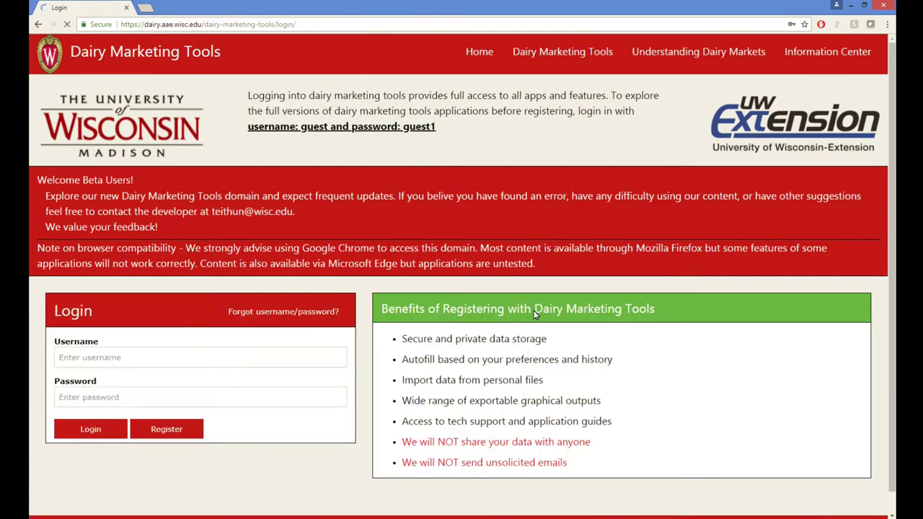
click(123, 427)
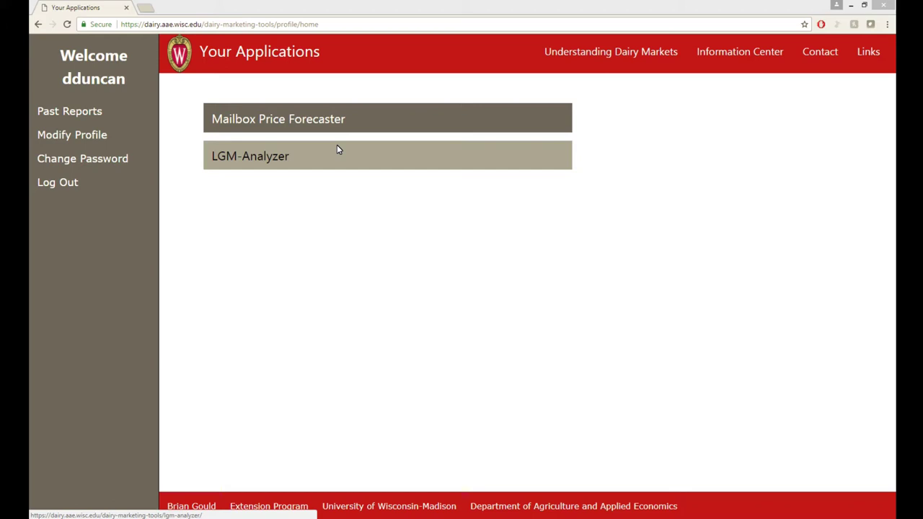
click(337, 150)
click(254, 126)
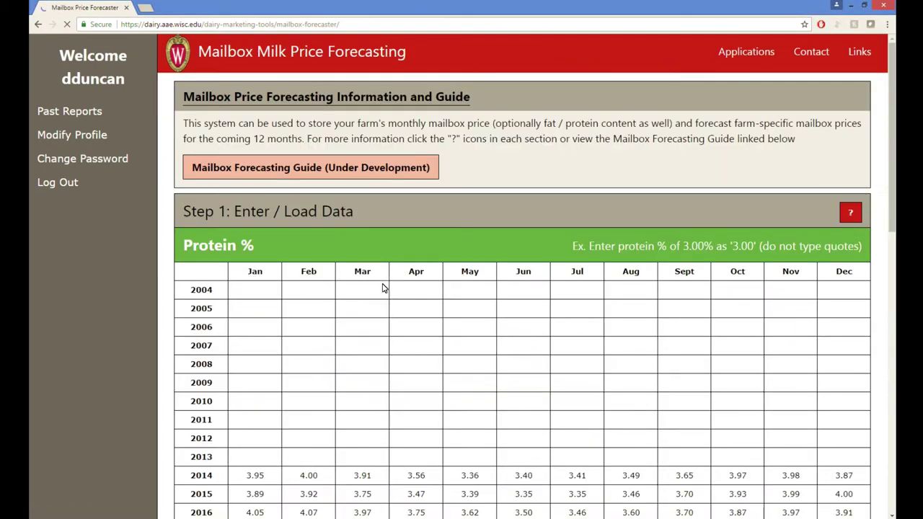
Look through the protein data, switch to the Fat % table, and review its monthly values.
click(370, 303)
scroll(375, 288, down, 3)
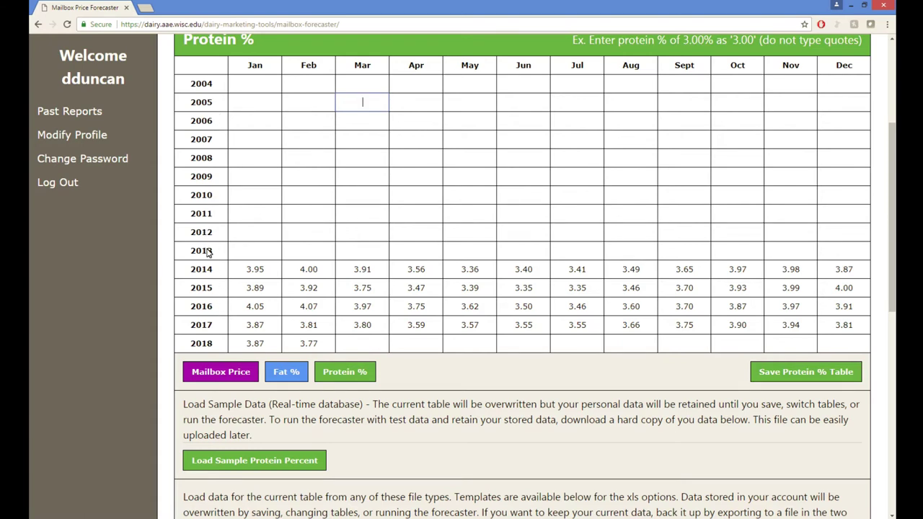
scroll(210, 309, down, 1)
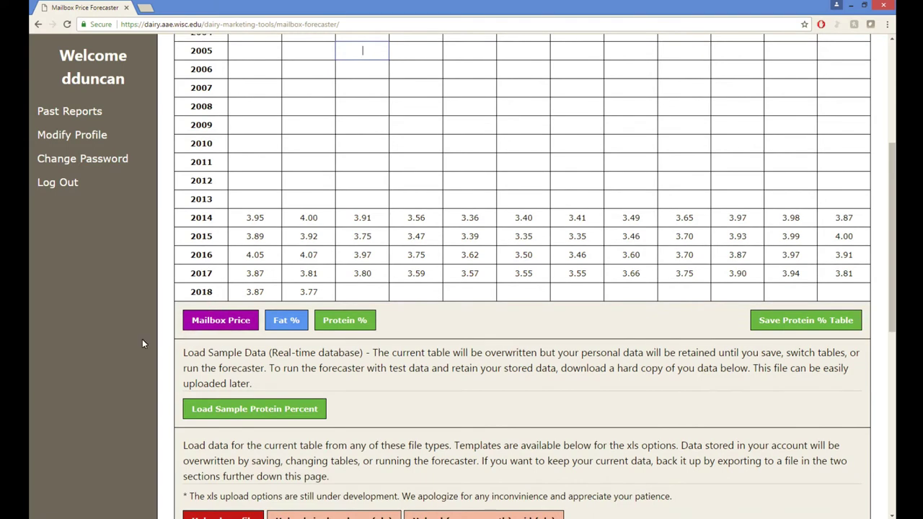
click(283, 326)
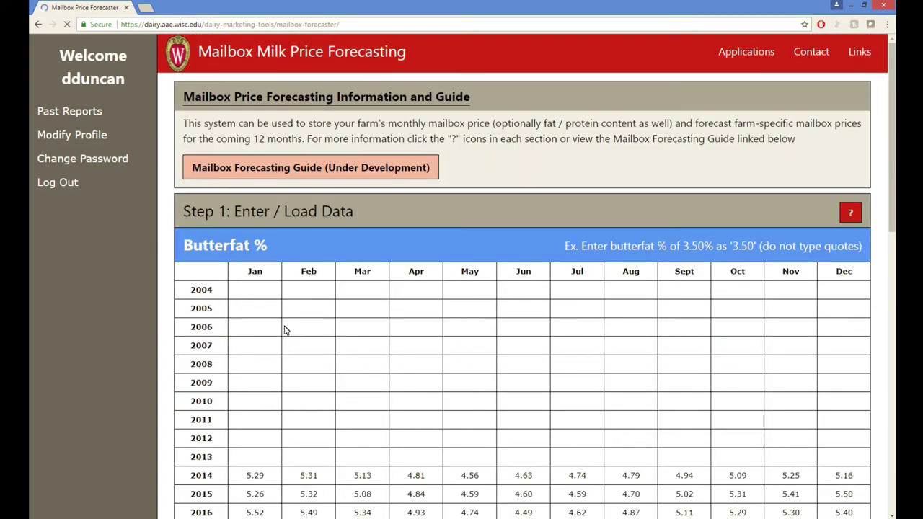
click(356, 392)
scroll(355, 396, down, 10)
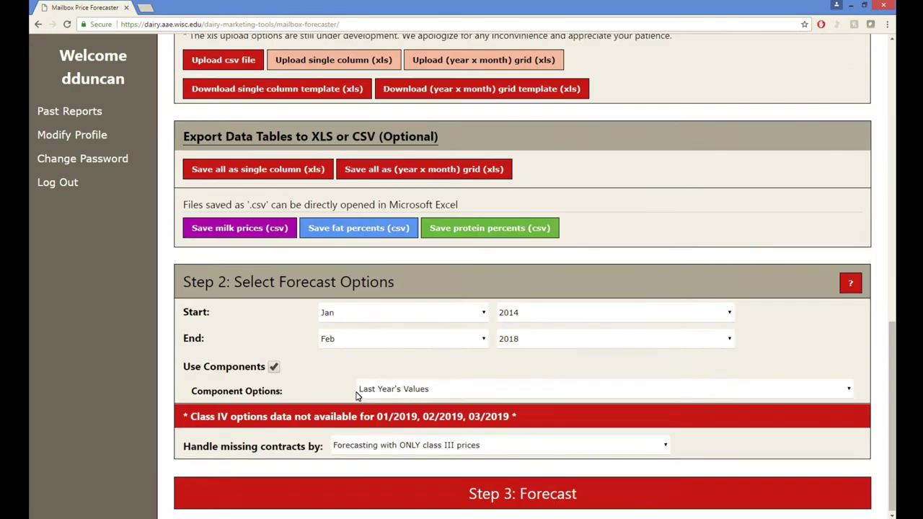
scroll(356, 395, up, 6)
scroll(355, 396, up, 2)
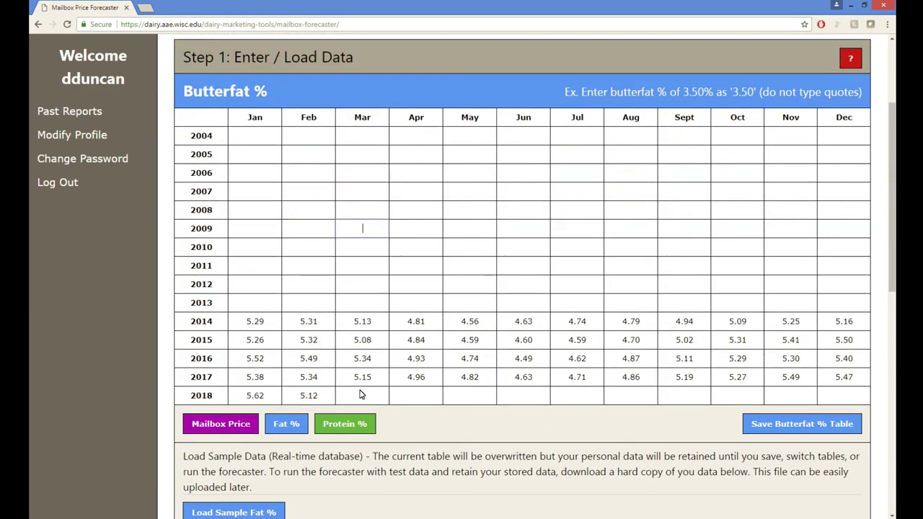
Switch back to the Protein % table and save it.
click(344, 424)
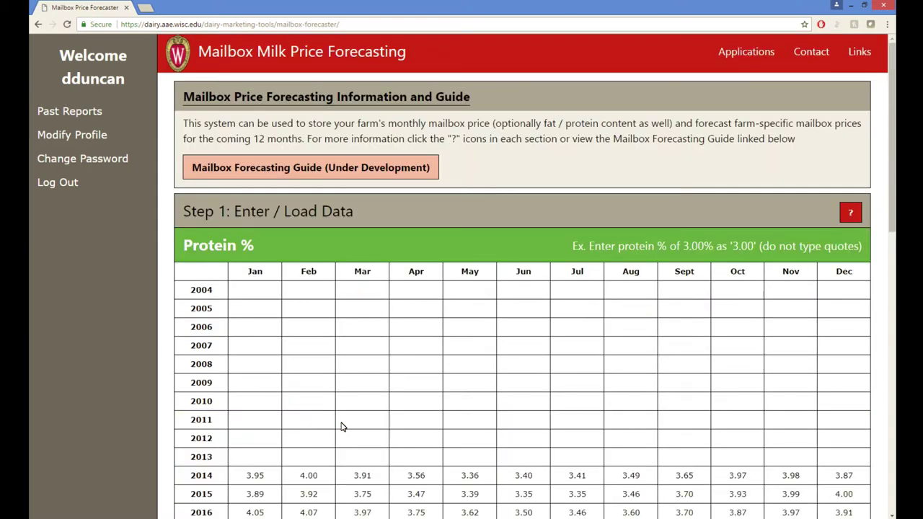
scroll(339, 414, down, 2)
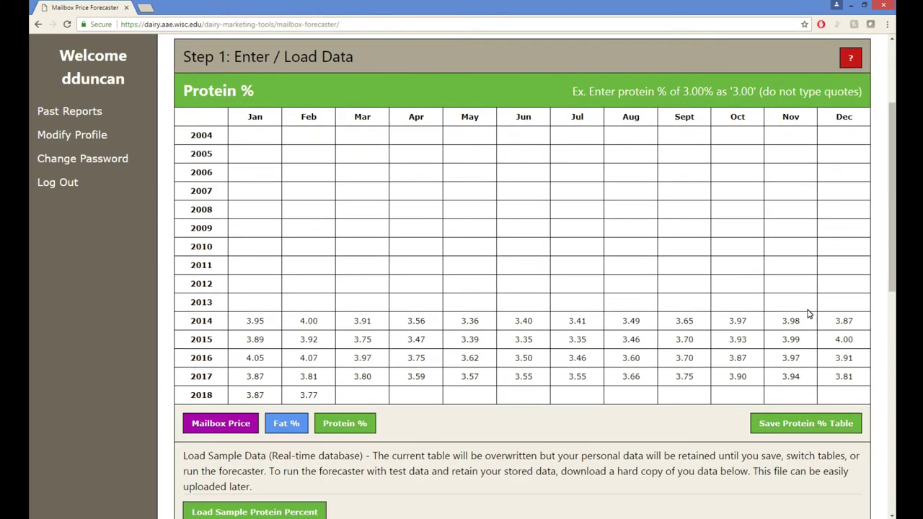
click(833, 423)
Examine the options for loading sample data, uploading files and exporting tables, and the forecast date settings.
scroll(417, 376, down, 2)
scroll(442, 241, down, 1)
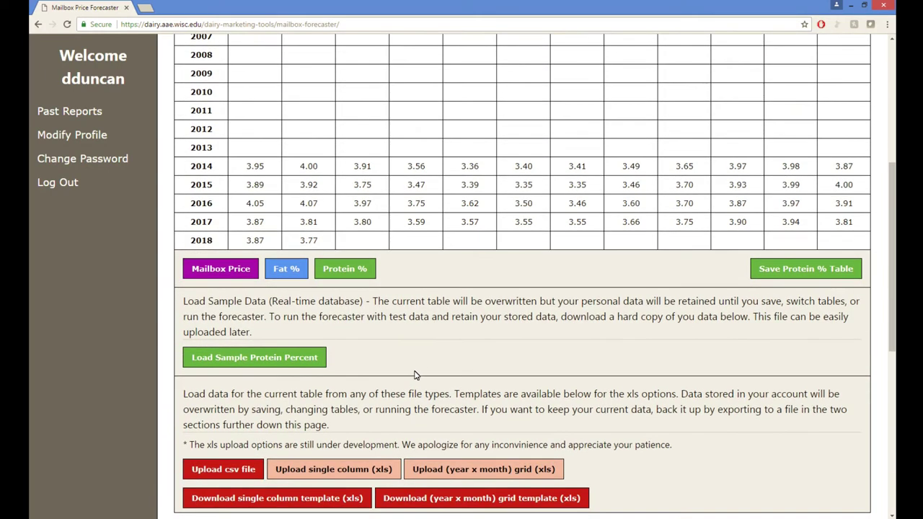
scroll(443, 242, up, 1)
scroll(453, 337, down, 4)
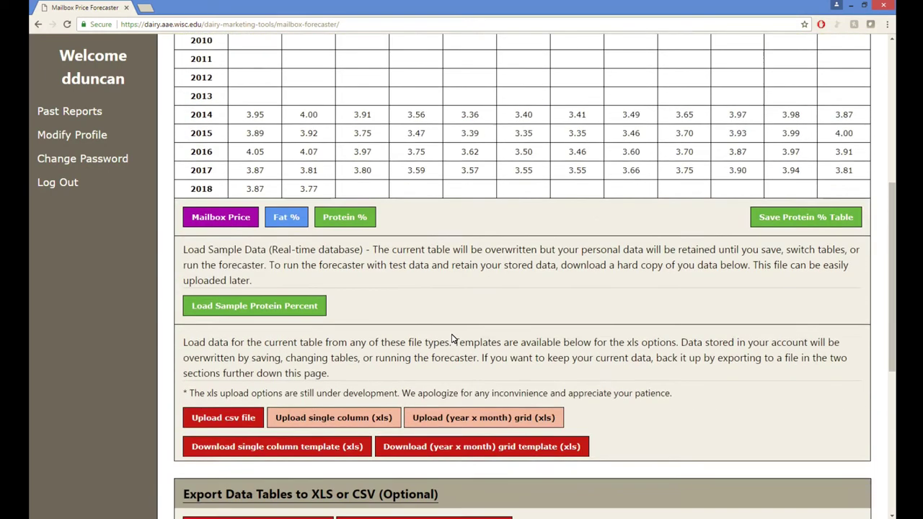
scroll(453, 337, down, 1)
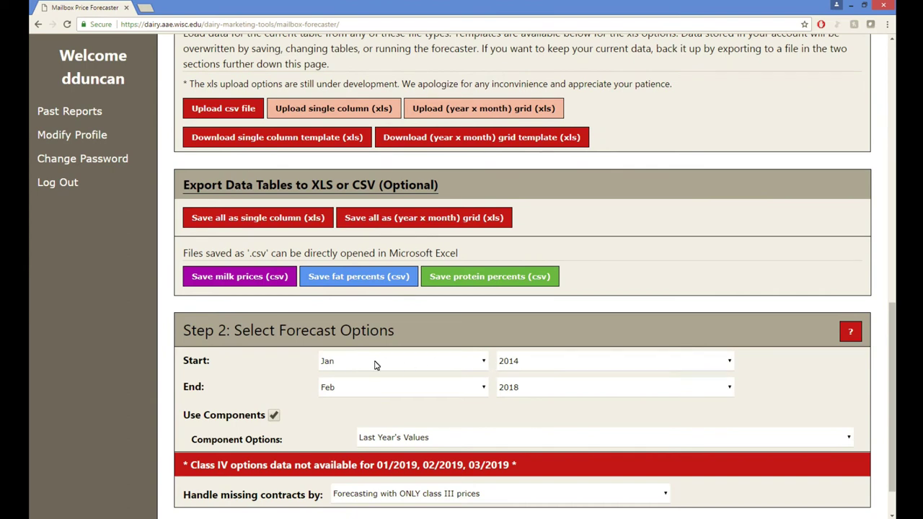
scroll(474, 209, up, 5)
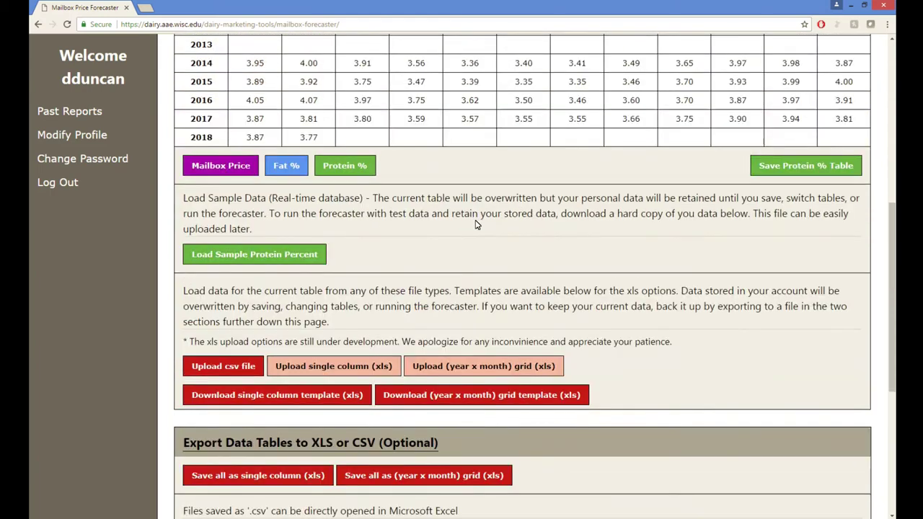
scroll(472, 237, down, 5)
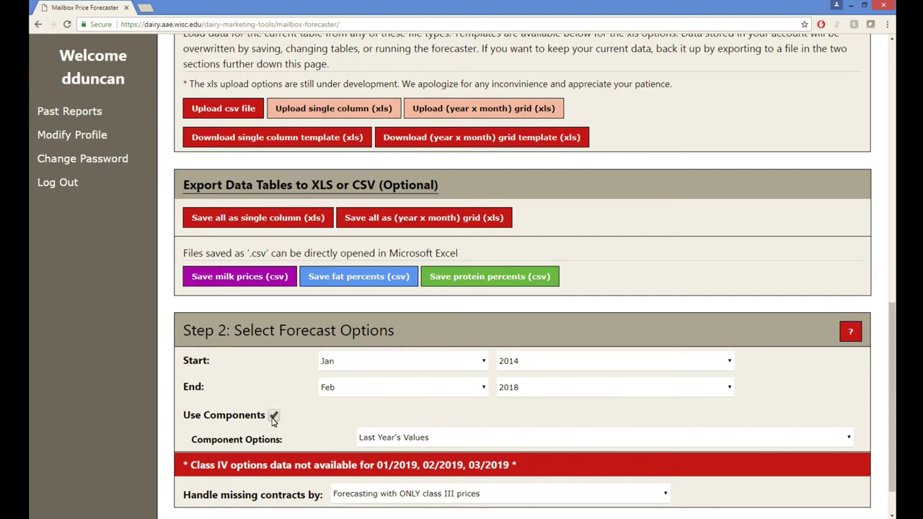
Turn the Use Components forecast option off and back on.
click(273, 418)
click(273, 417)
scroll(443, 417, down, 1)
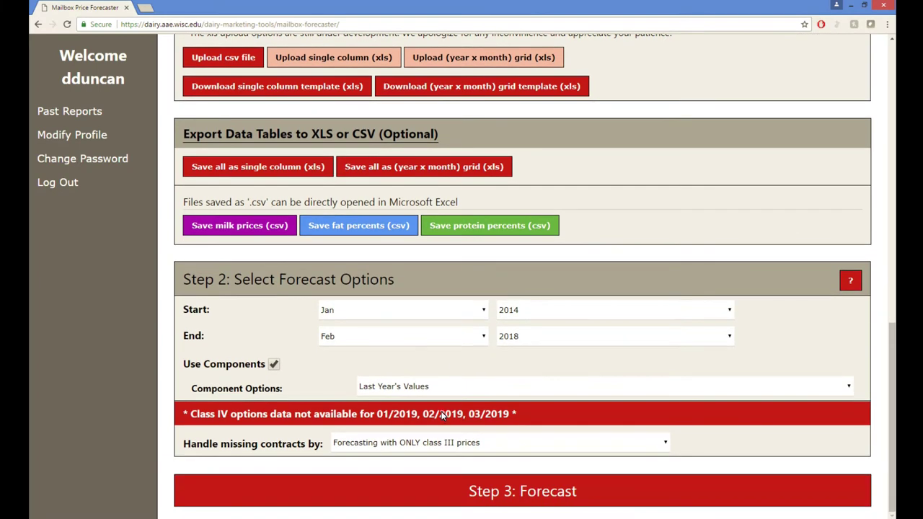
key(F11)
key(F11)
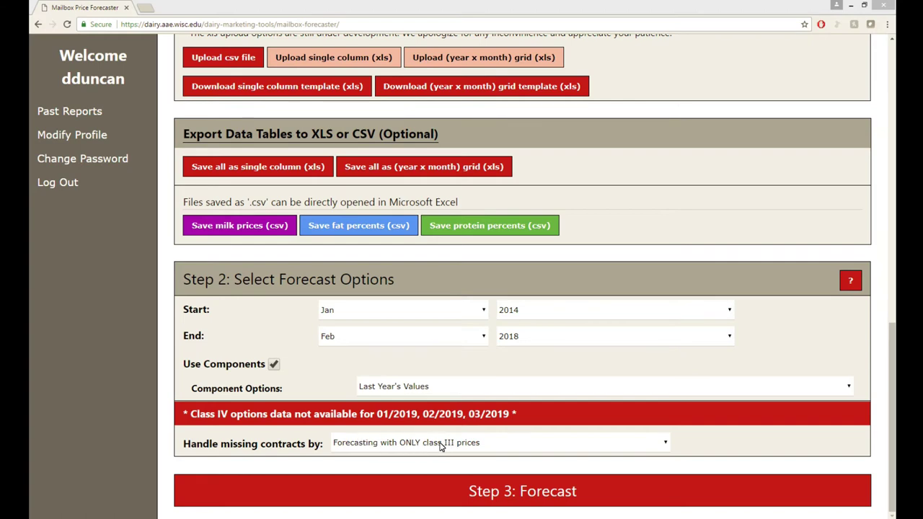
Handle missing contracts by estimating volatility for months without class IV options contracts, and run the forecast.
click(525, 443)
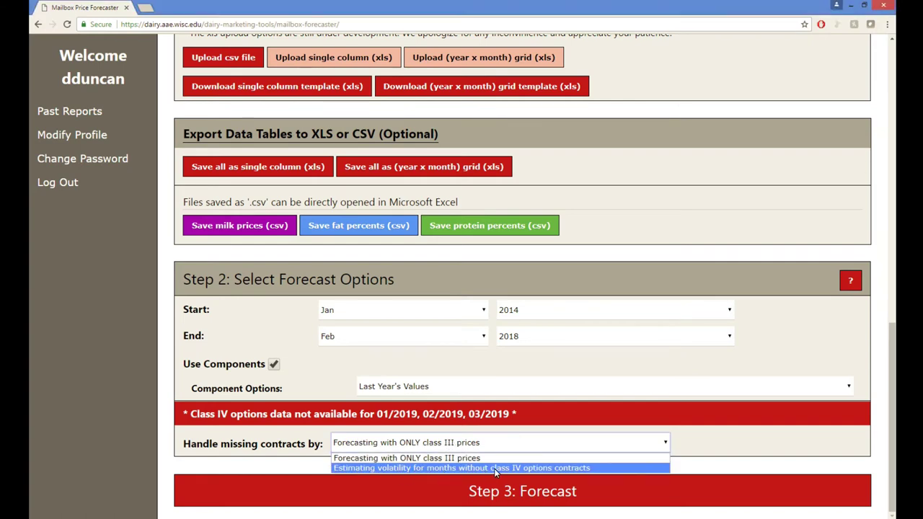
click(566, 469)
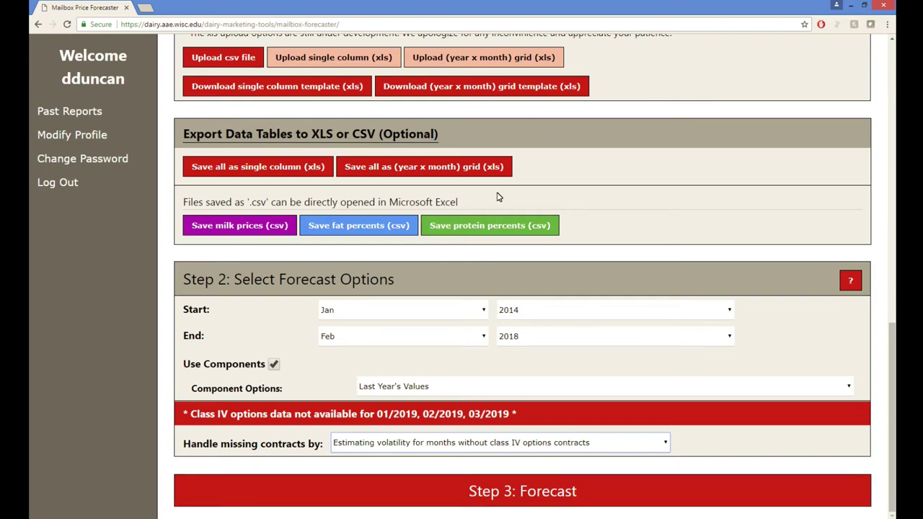
click(508, 491)
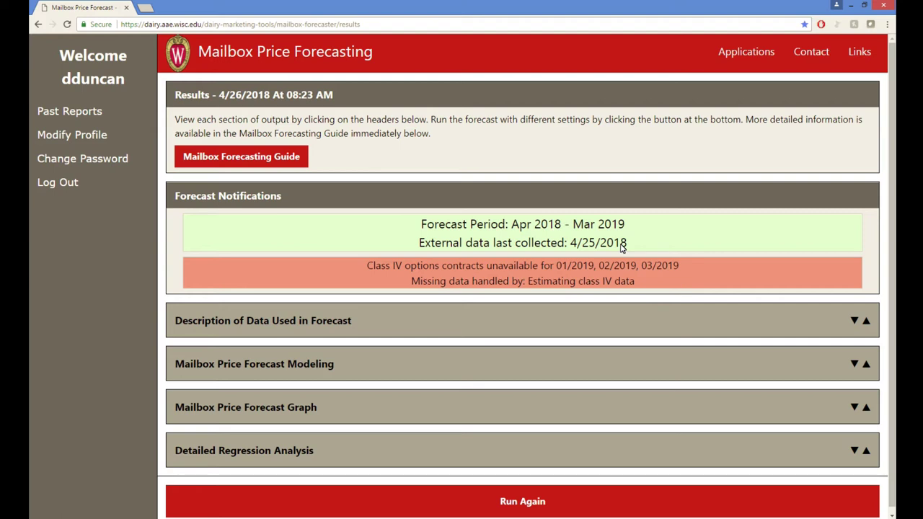
Expand the Description of Data Used in Forecast section and examine its statistics and mailbox price record.
click(456, 323)
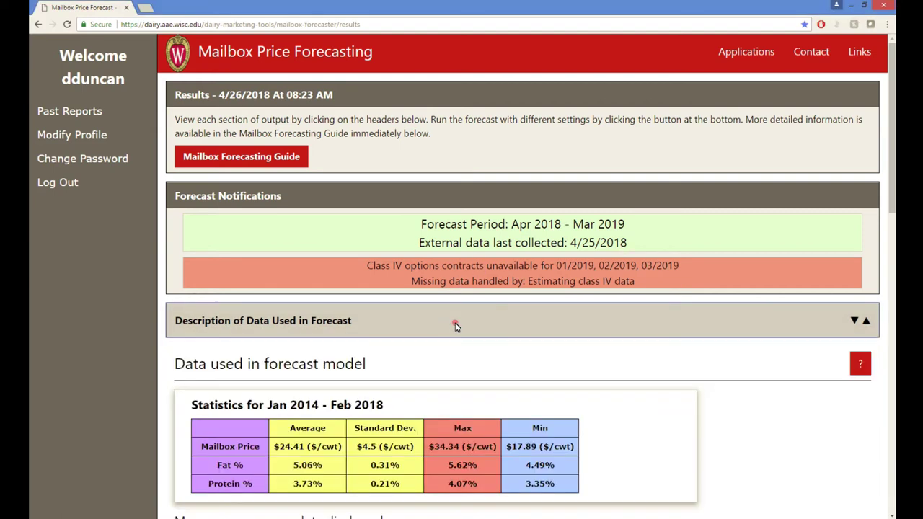
scroll(455, 326, down, 2)
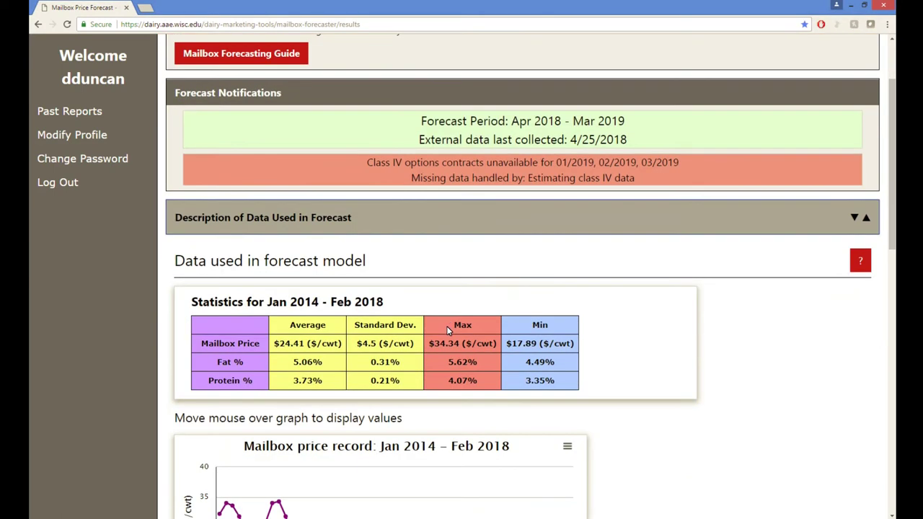
scroll(447, 328, down, 1)
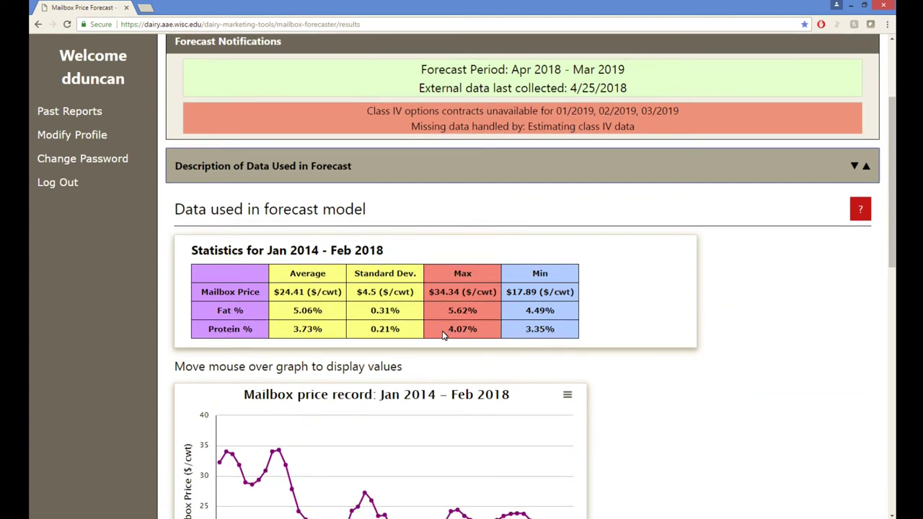
Examine the data statistics and the mailbox price, butterfat and protein record graphs for Jan 2014 – Feb 2018.
scroll(436, 328, down, 1)
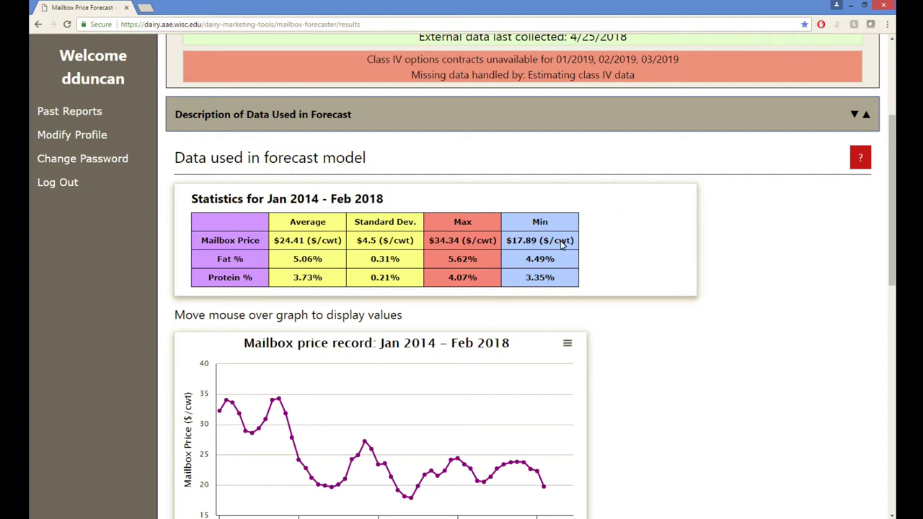
scroll(561, 243, down, 2)
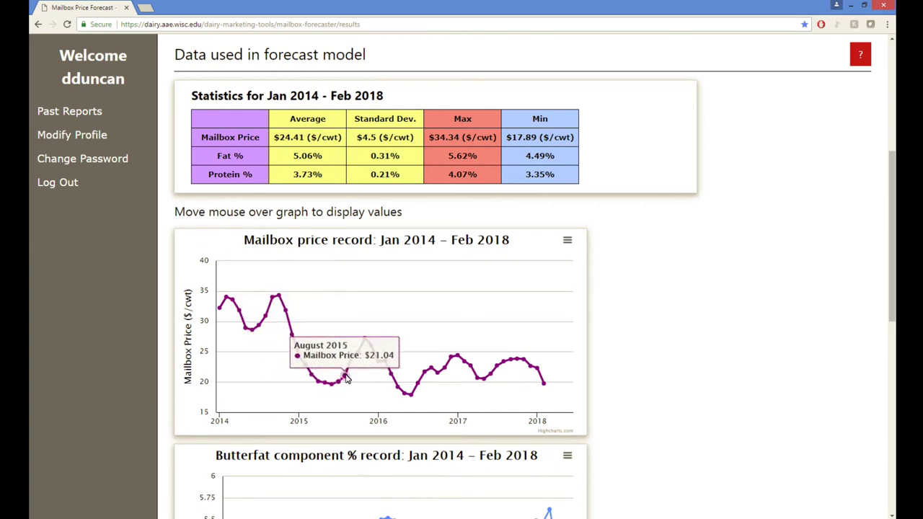
scroll(346, 380, down, 2)
scroll(346, 380, down, 3)
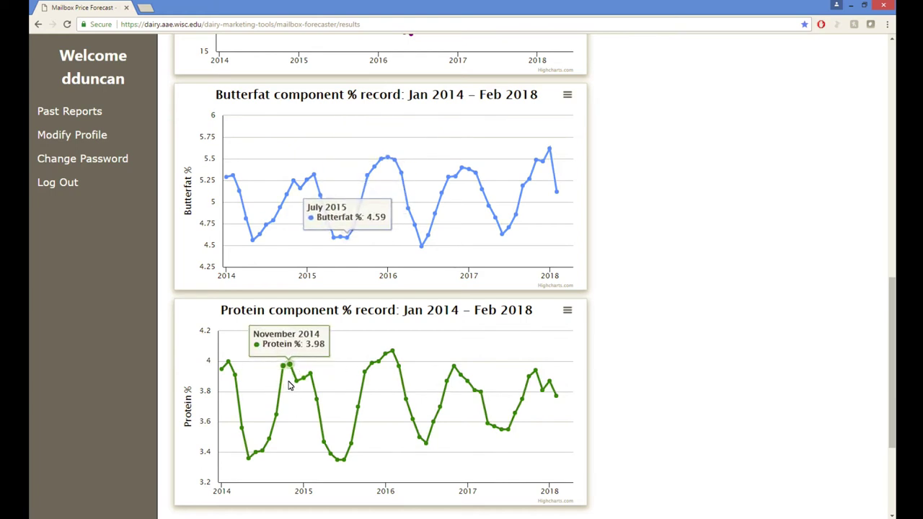
scroll(289, 395, down, 1)
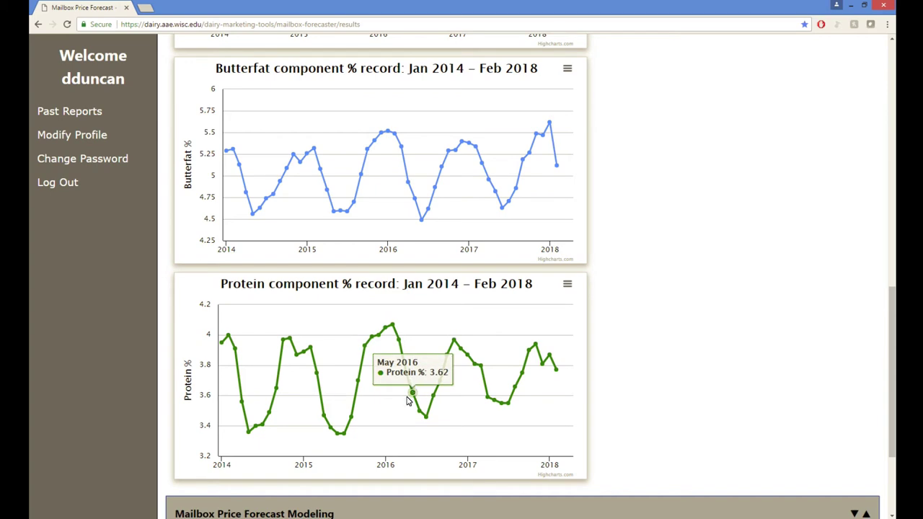
Expand the Mailbox Price Forecast Modeling section and examine the statistical model and the Forecast Values table.
scroll(397, 412, down, 2)
scroll(396, 412, down, 1)
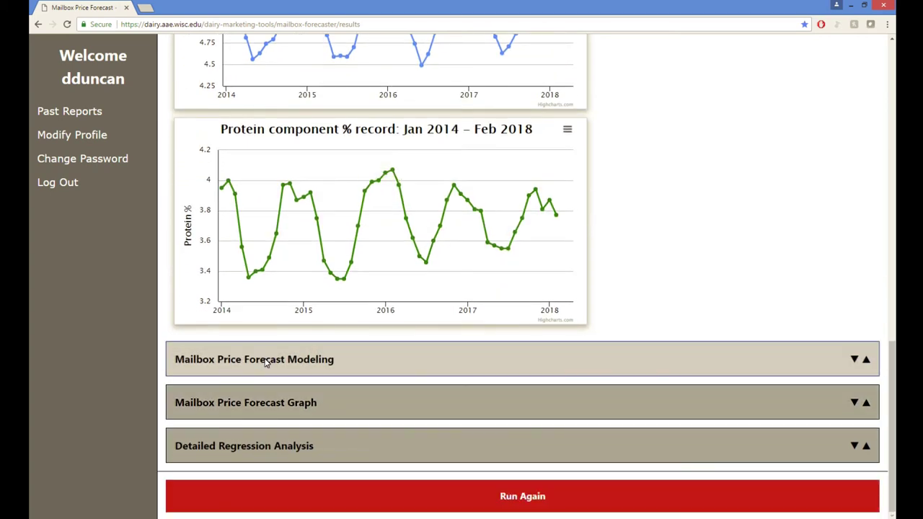
click(273, 364)
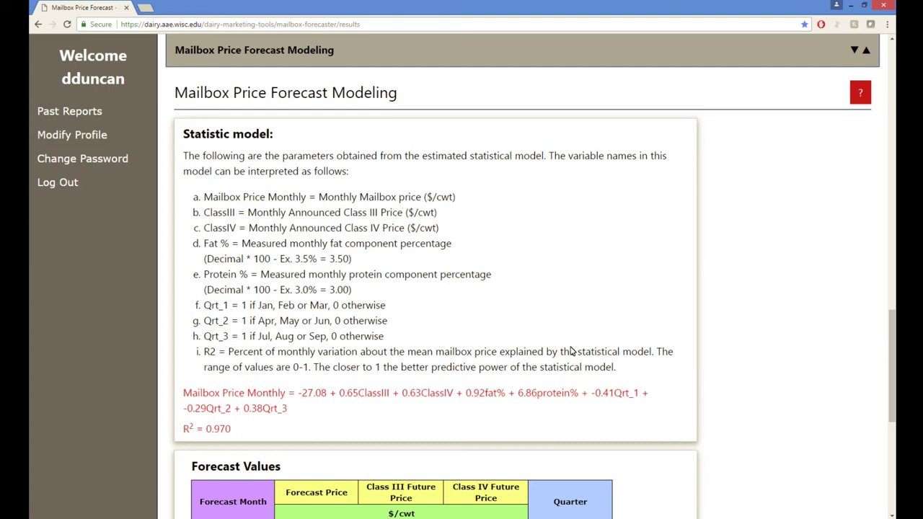
scroll(569, 351, down, 2)
scroll(492, 359, down, 1)
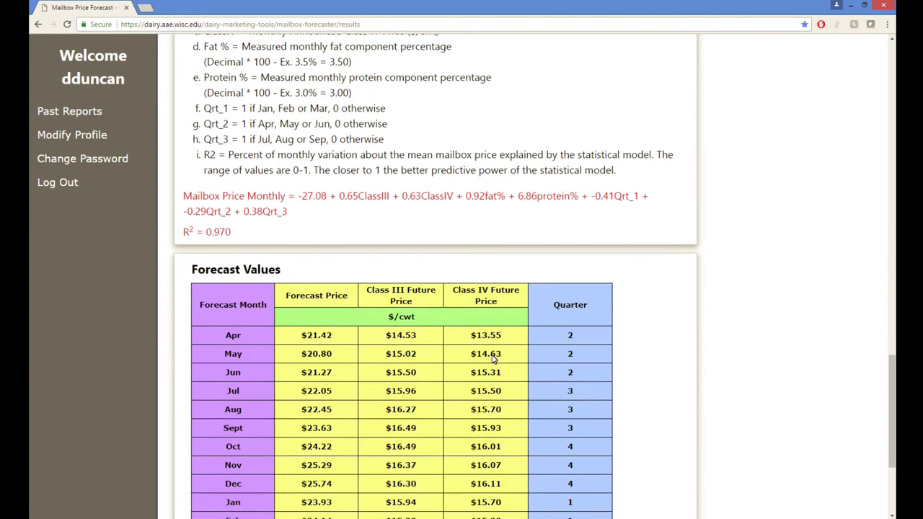
scroll(492, 359, down, 2)
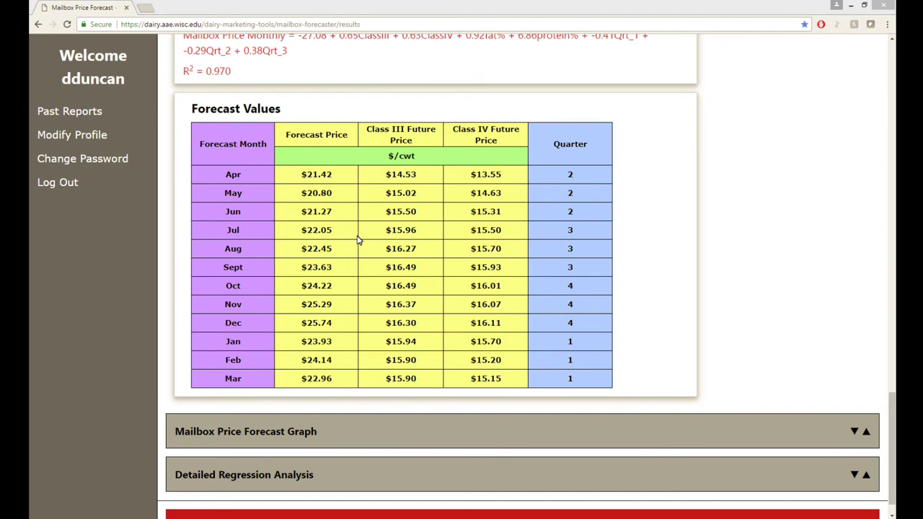
Expand the Mailbox Price Forecast Graph section and examine the monthly forecast points and the forecast statistics for Apr 2018 – Mar 2019.
click(299, 431)
scroll(300, 436, down, 2)
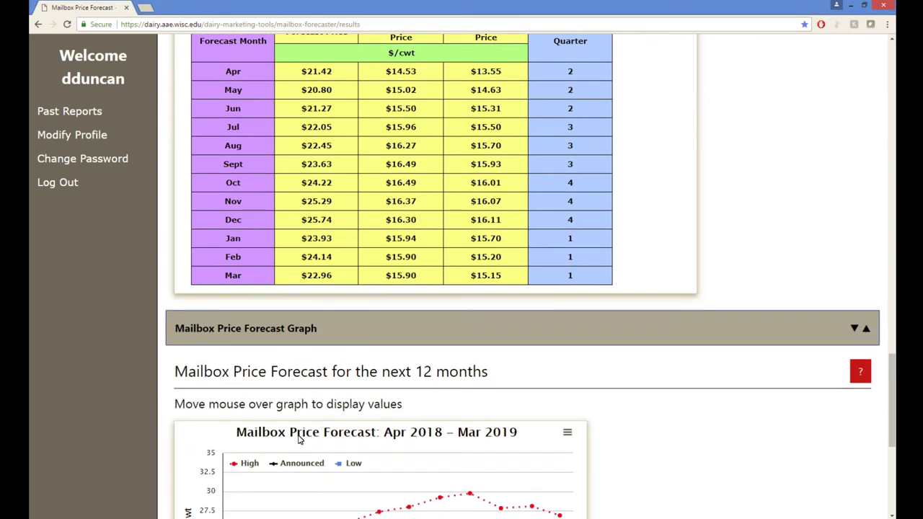
scroll(300, 441, down, 2)
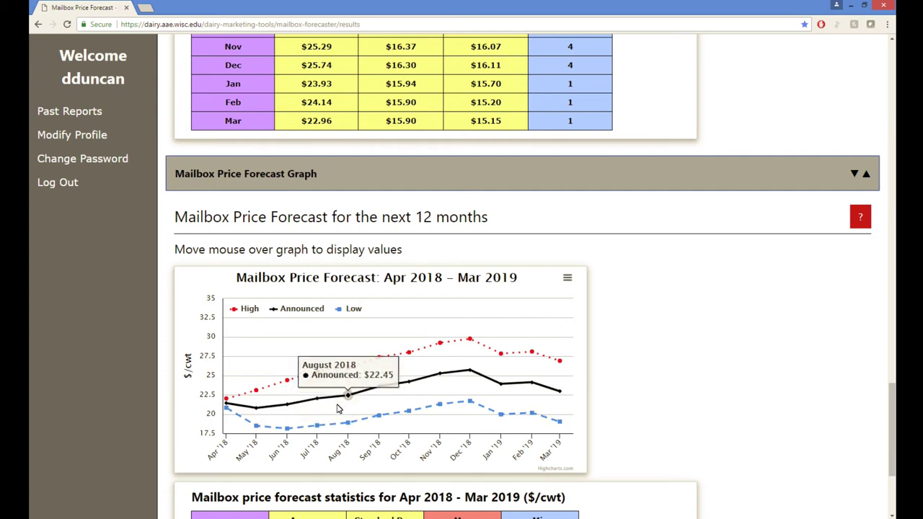
scroll(339, 405, down, 1)
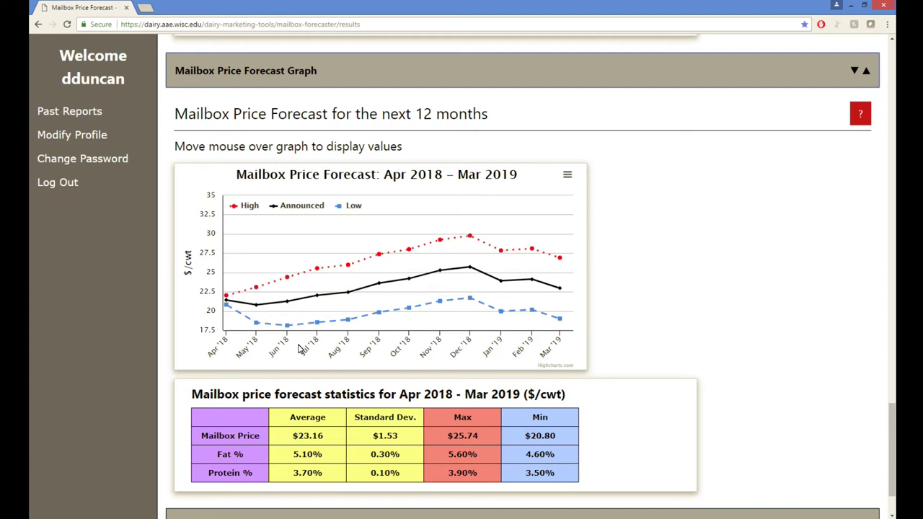
mouse_move(270, 309)
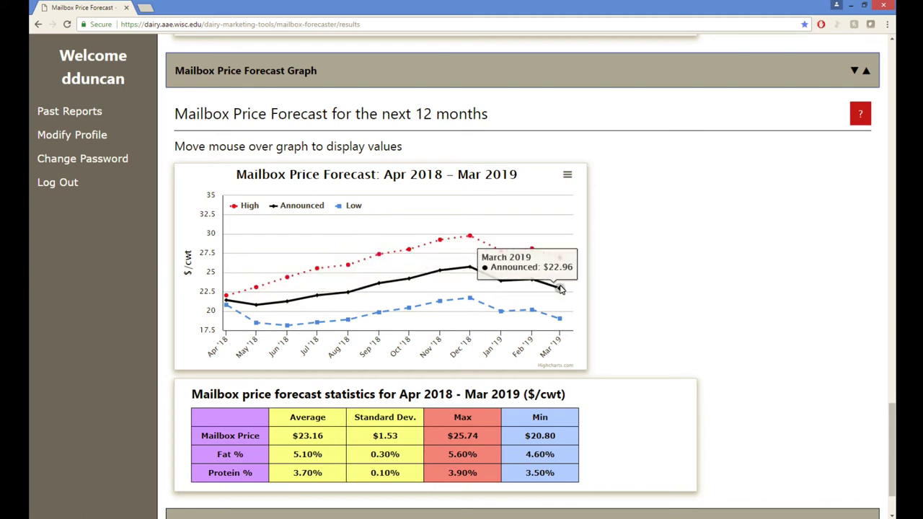
Expand the Detailed Regression Analysis section and examine the regression coefficients, the predictive power graph and the prediction error record.
scroll(559, 290, down, 2)
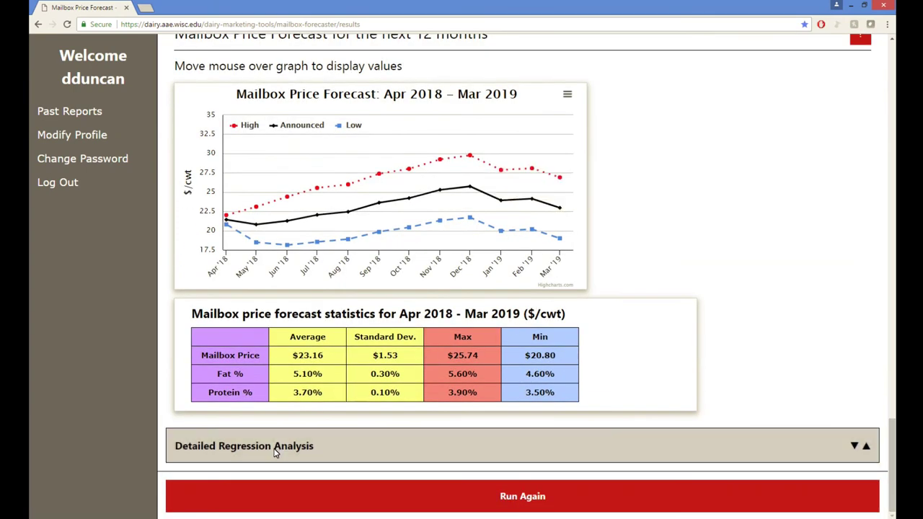
click(274, 452)
scroll(288, 404, down, 4)
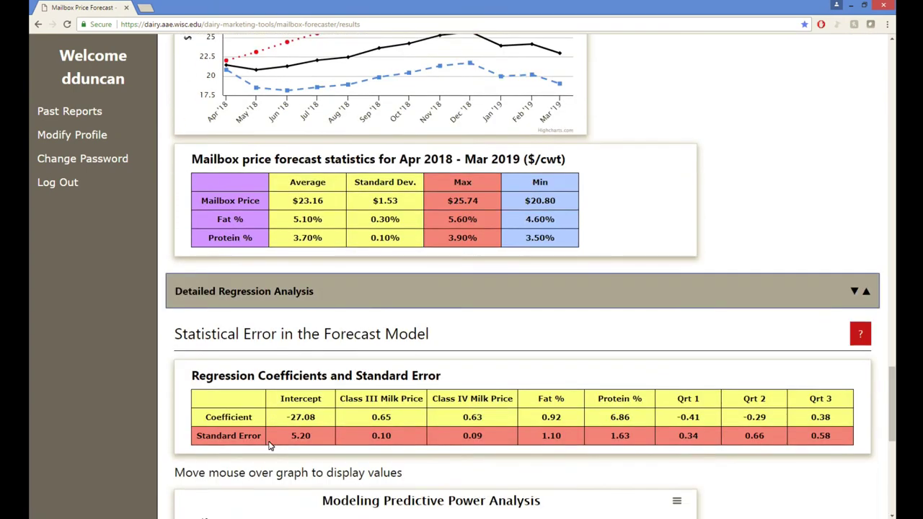
scroll(315, 369, down, 2)
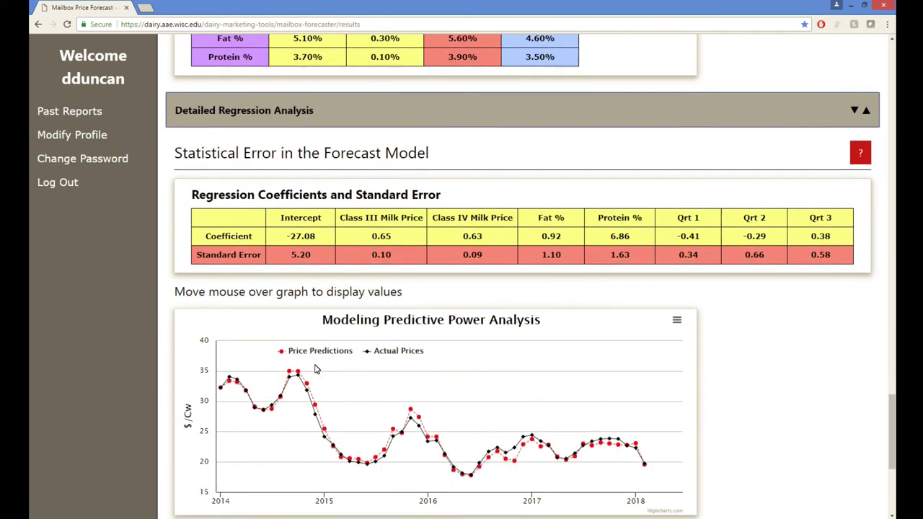
scroll(301, 373, down, 1)
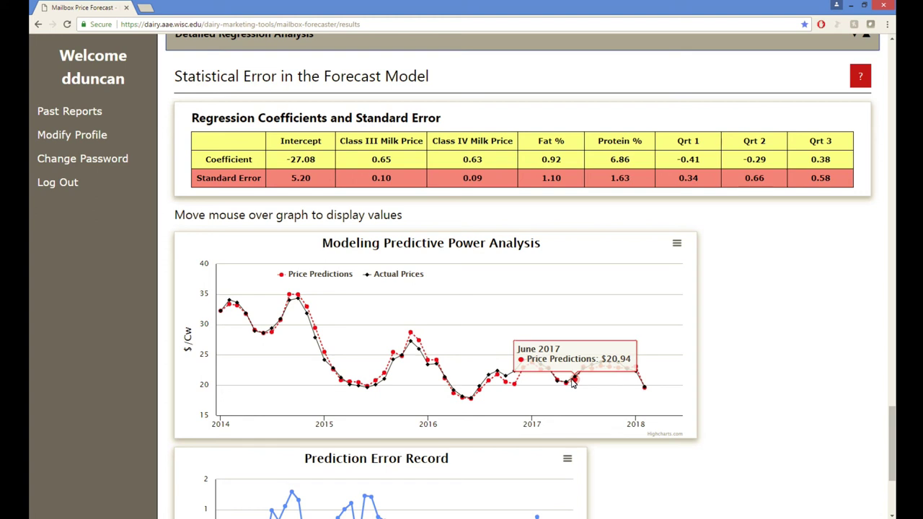
scroll(589, 387, down, 2)
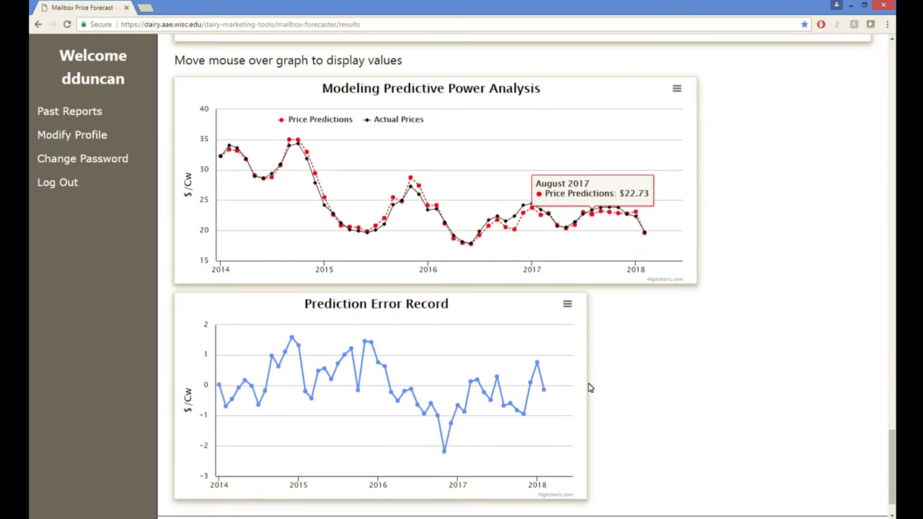
scroll(588, 386, down, 1)
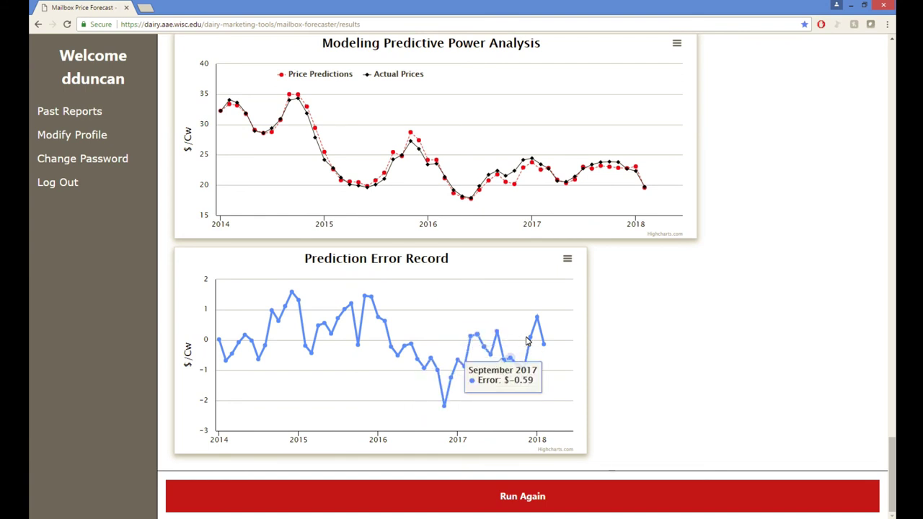
Return to the forecaster's data entry page to run again, and view the stored Protein % table.
click(505, 496)
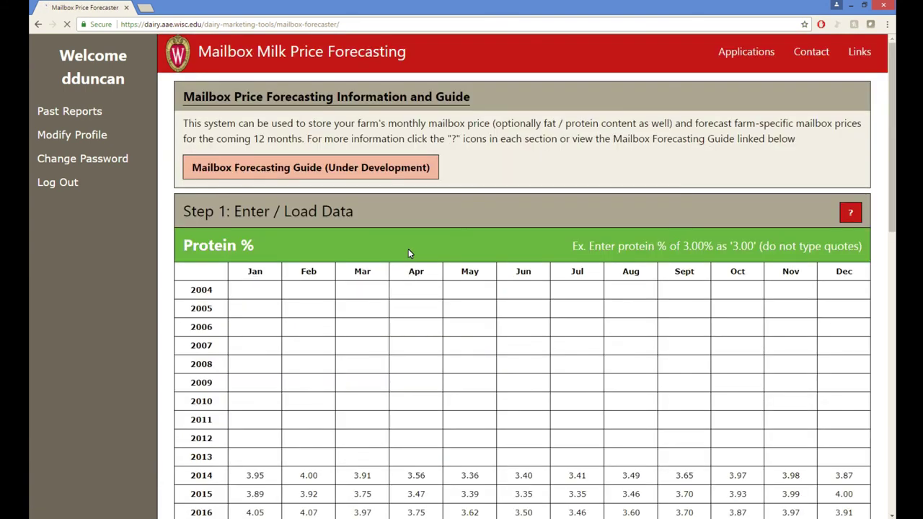
click(301, 328)
scroll(302, 327, down, 3)
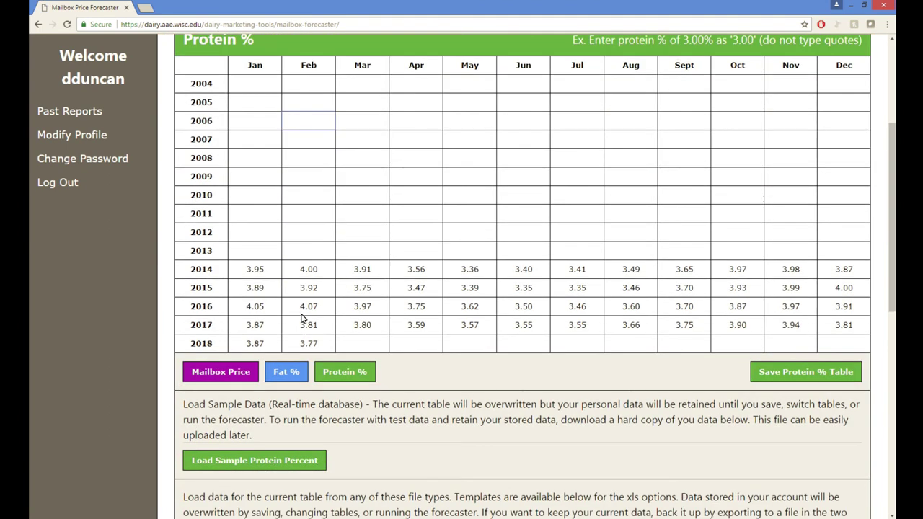